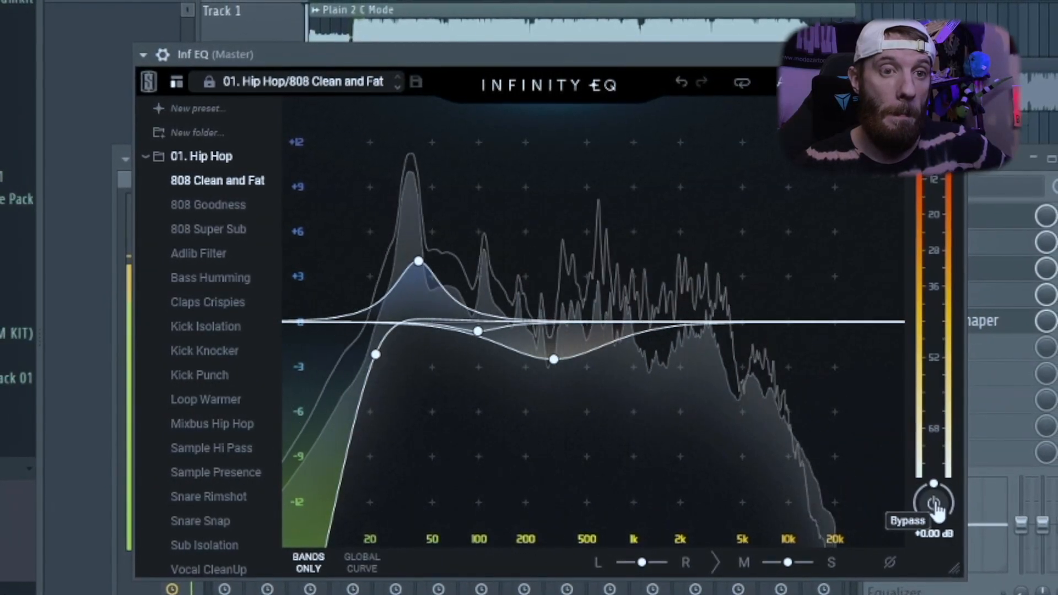
- Compare the 808 Clean and Fat preset with the unprocessed signal by repeatedly bypassing and re-enabling the equalizer
click(937, 504)
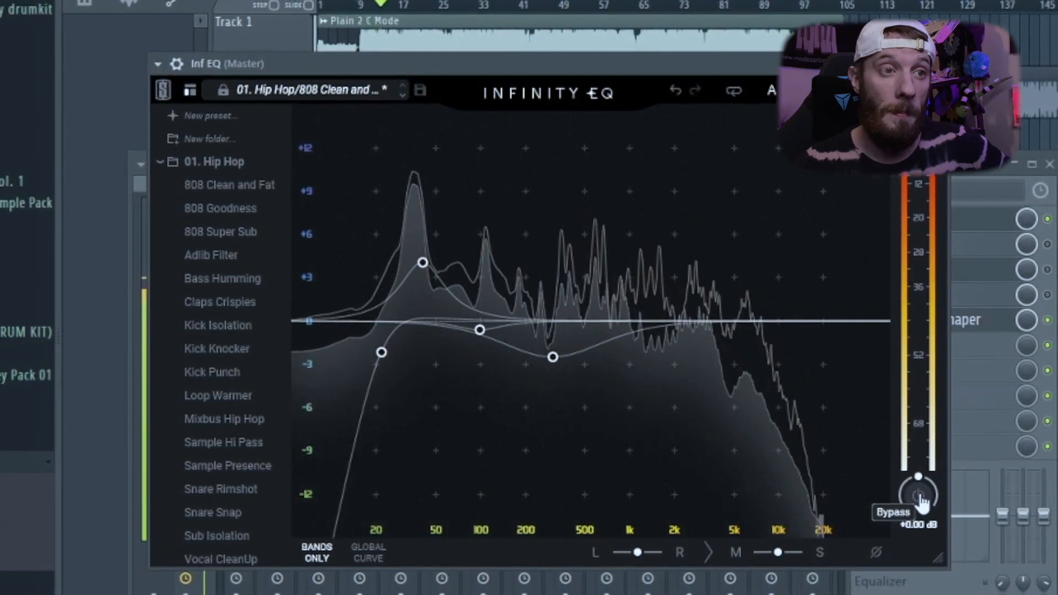
click(917, 496)
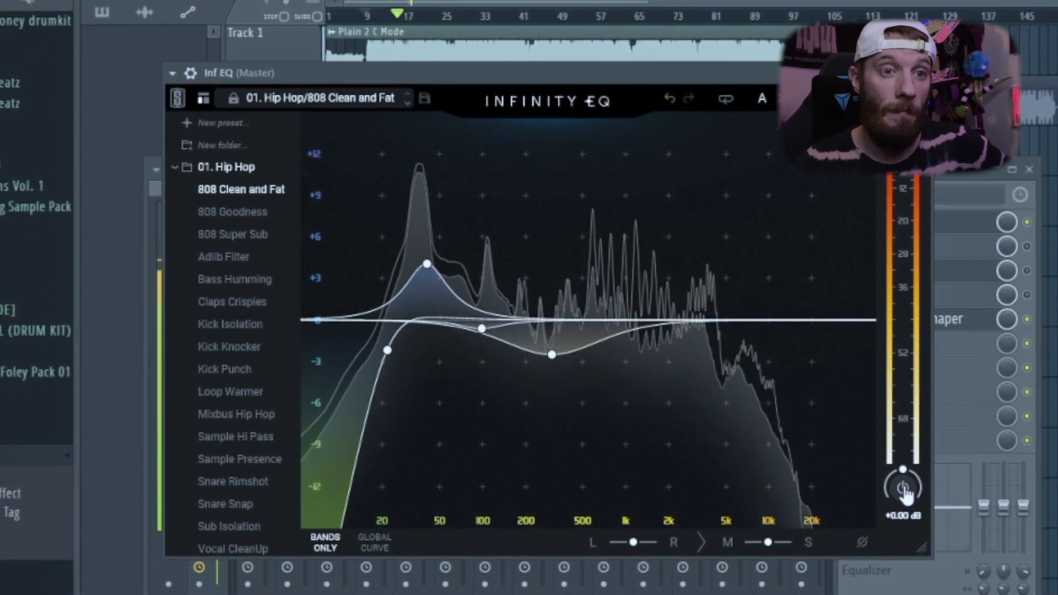
click(904, 490)
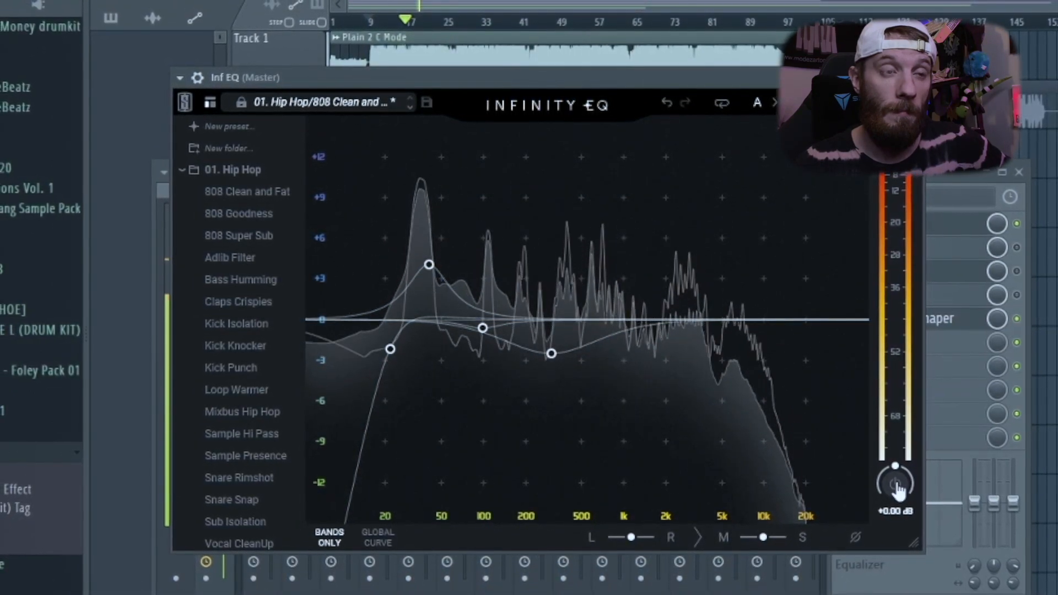
click(896, 485)
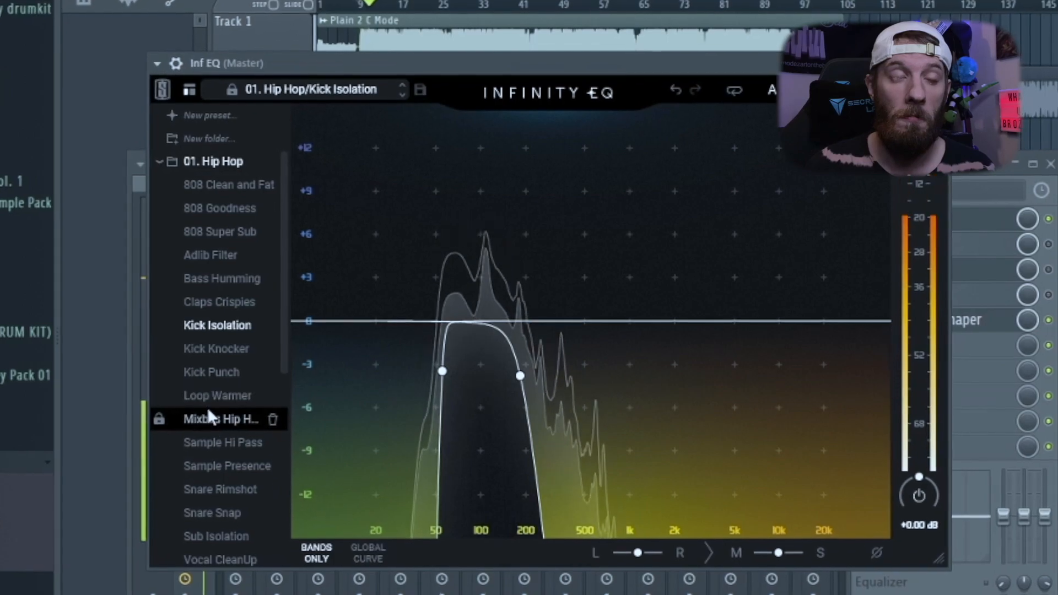
- Load the Mixbus Hip Hop preset from the Hip Hop preset folder
scroll(205, 408, down, 1)
click(205, 332)
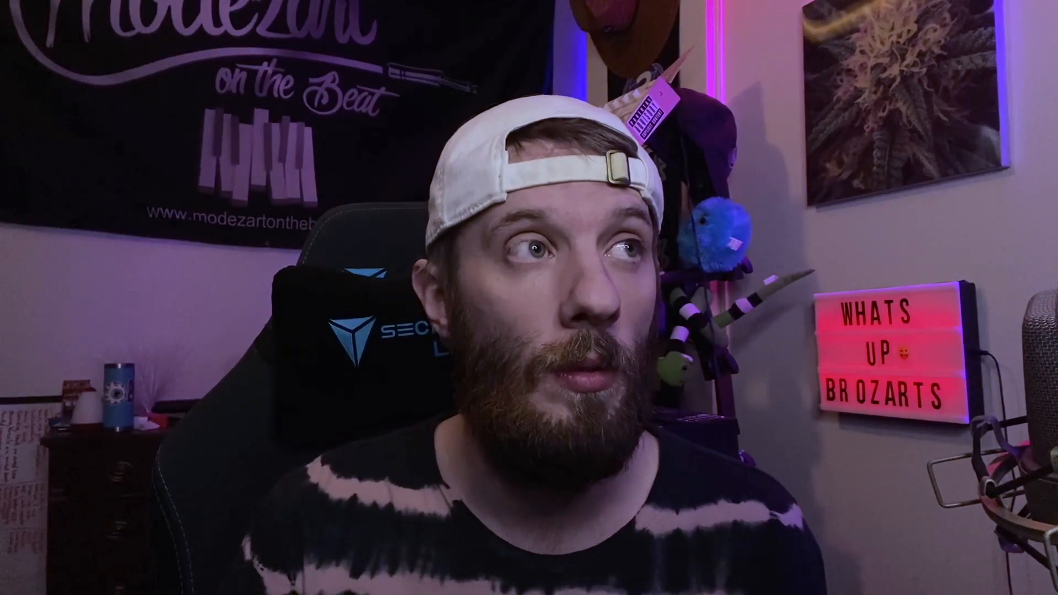
click(176, 388)
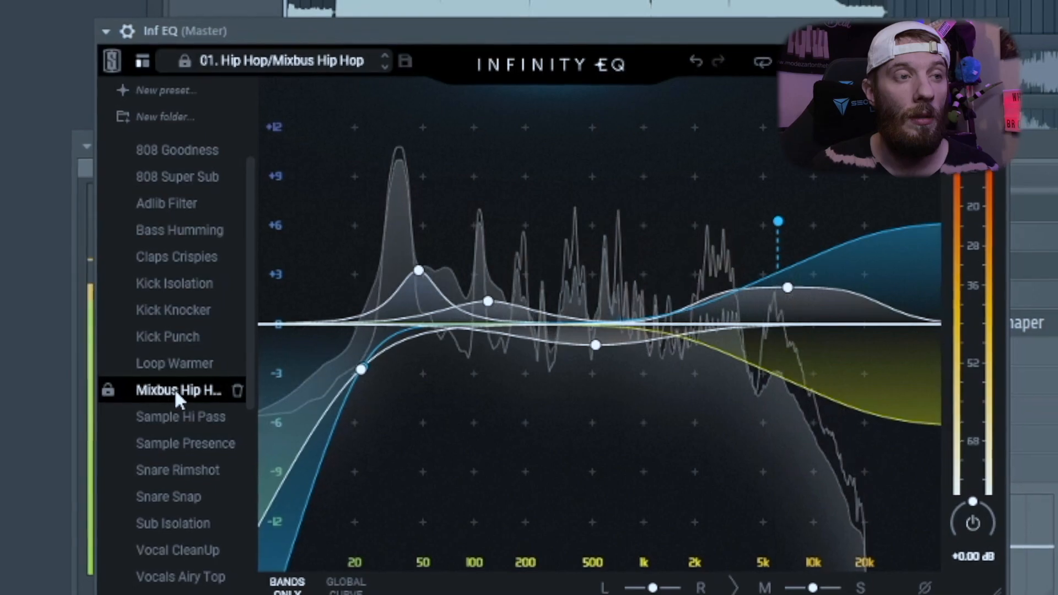
- Compare the Mixbus Hip Hop curve with the bypassed signal during playback
click(980, 528)
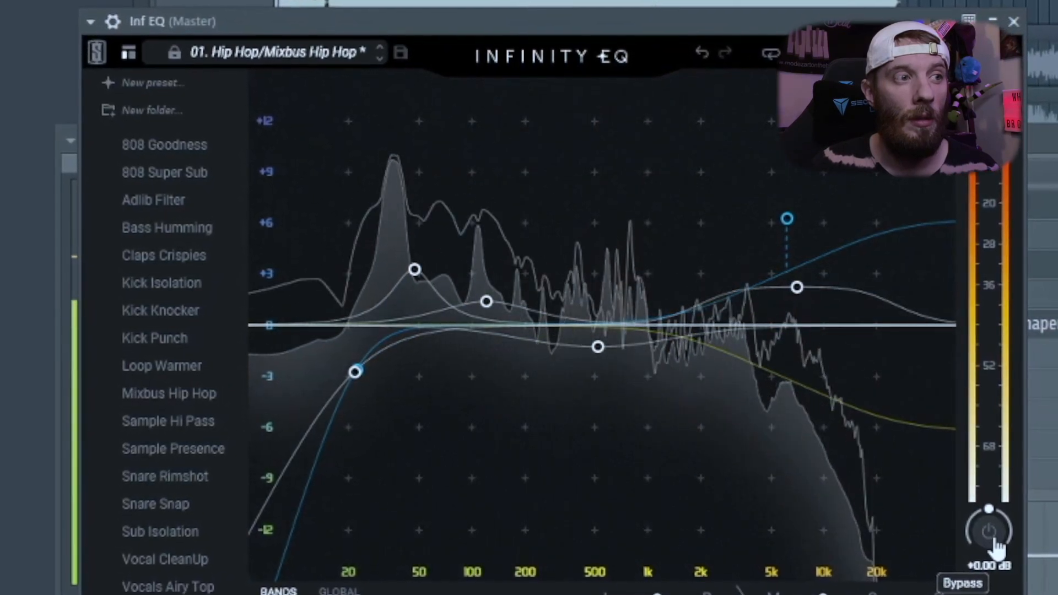
click(997, 544)
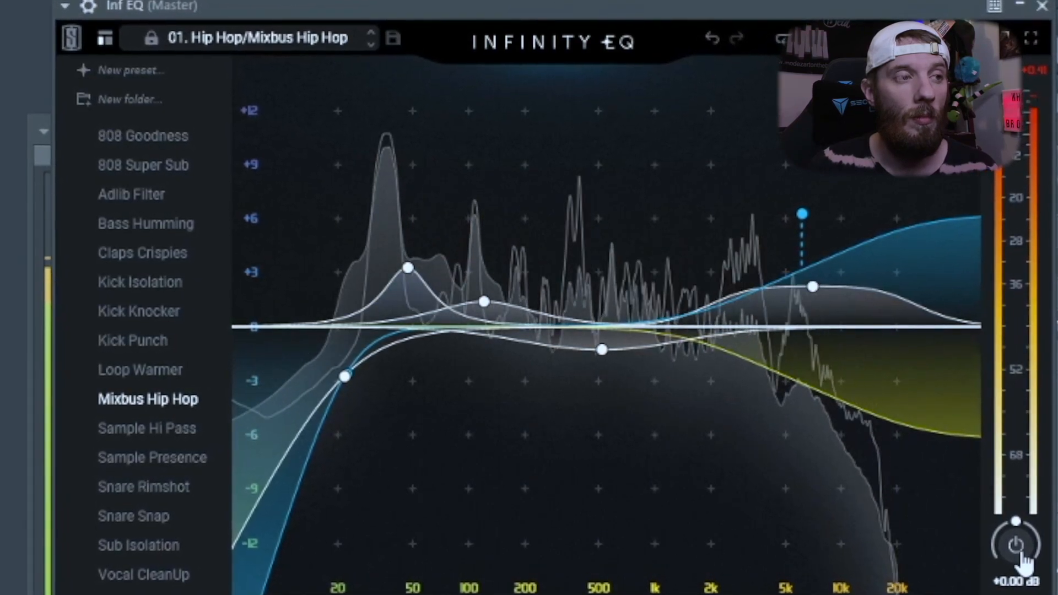
click(1017, 558)
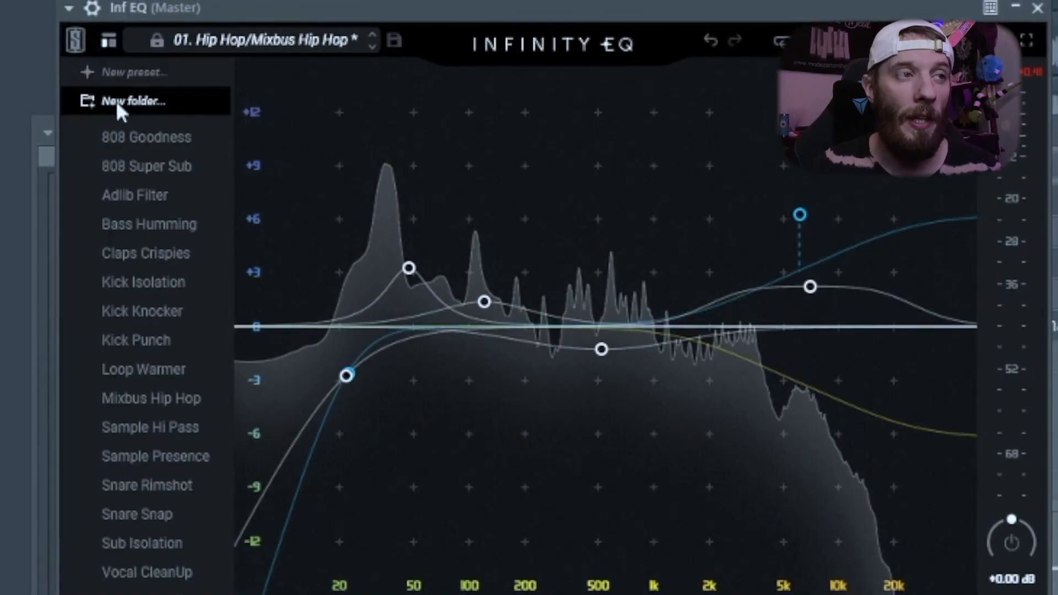
- Add two new preset folders to the preset browser, keeping their default names
click(115, 100)
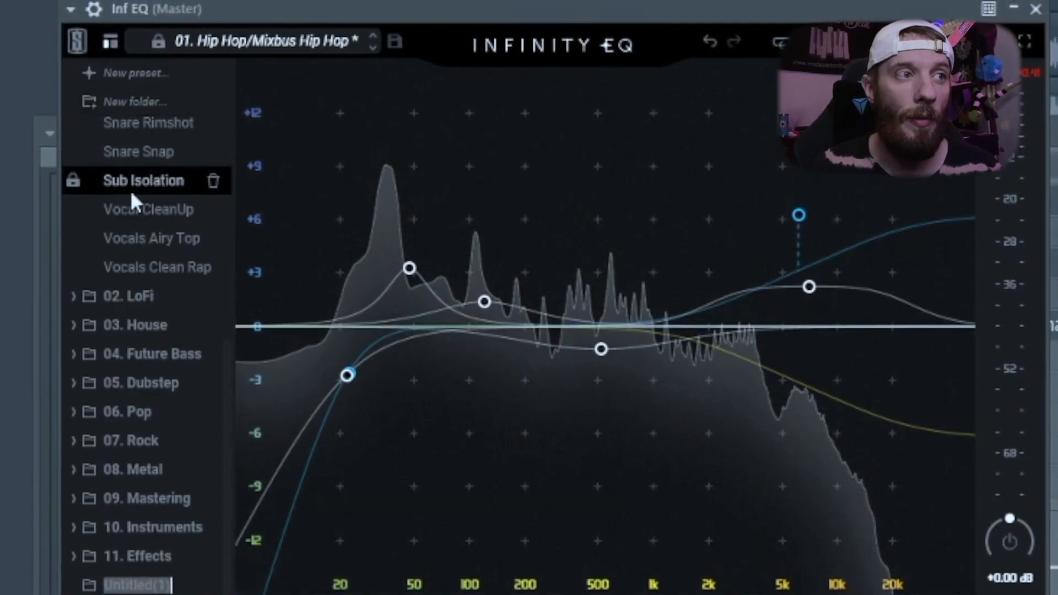
click(121, 101)
- Expand the 09. Mastering preset folder and load its HIP HOP preset
scroll(106, 303, down, 1)
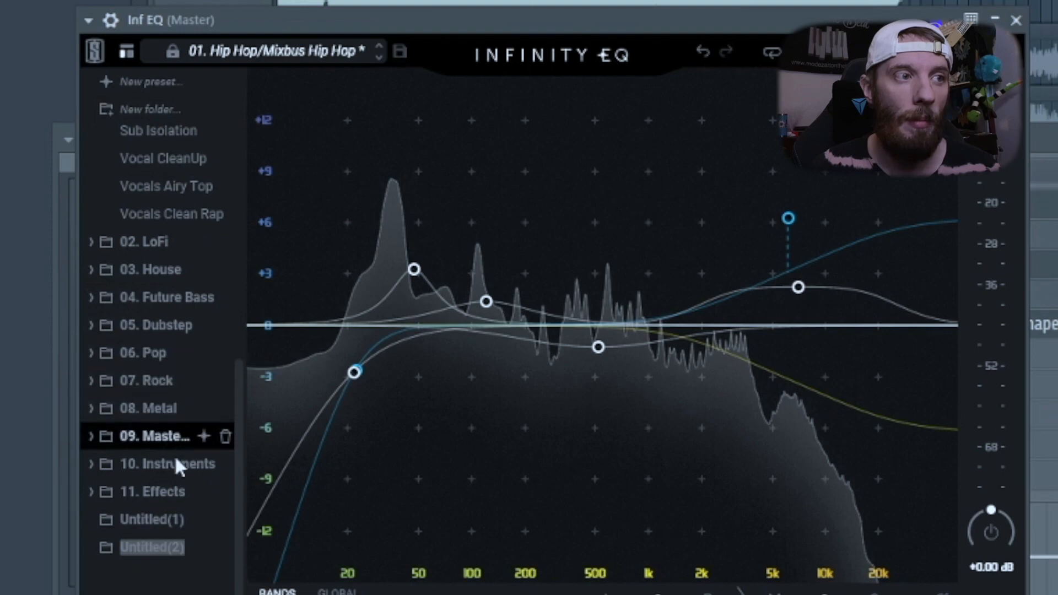
click(164, 433)
click(164, 433)
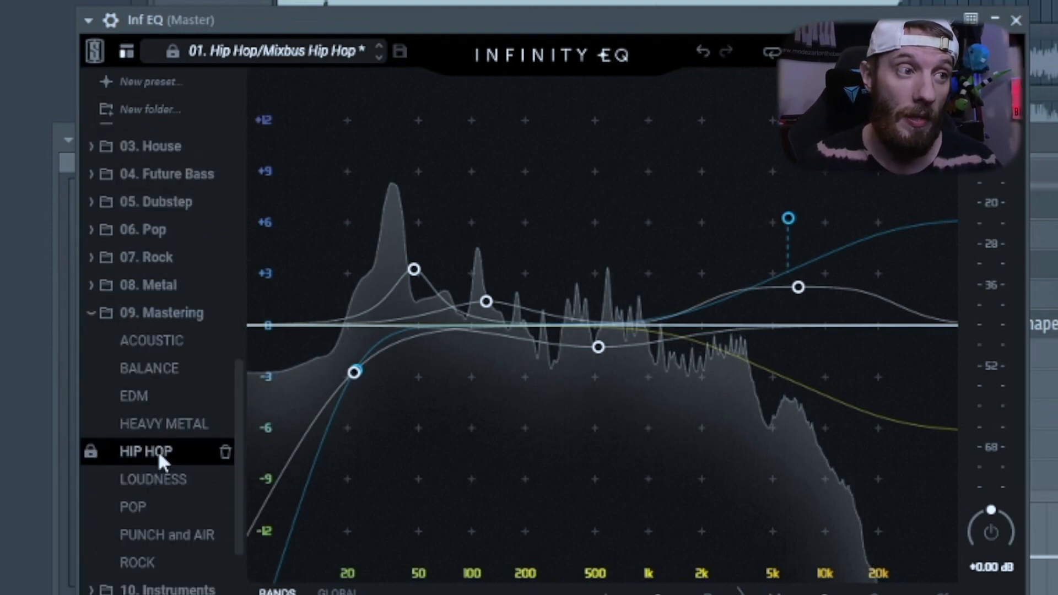
click(158, 451)
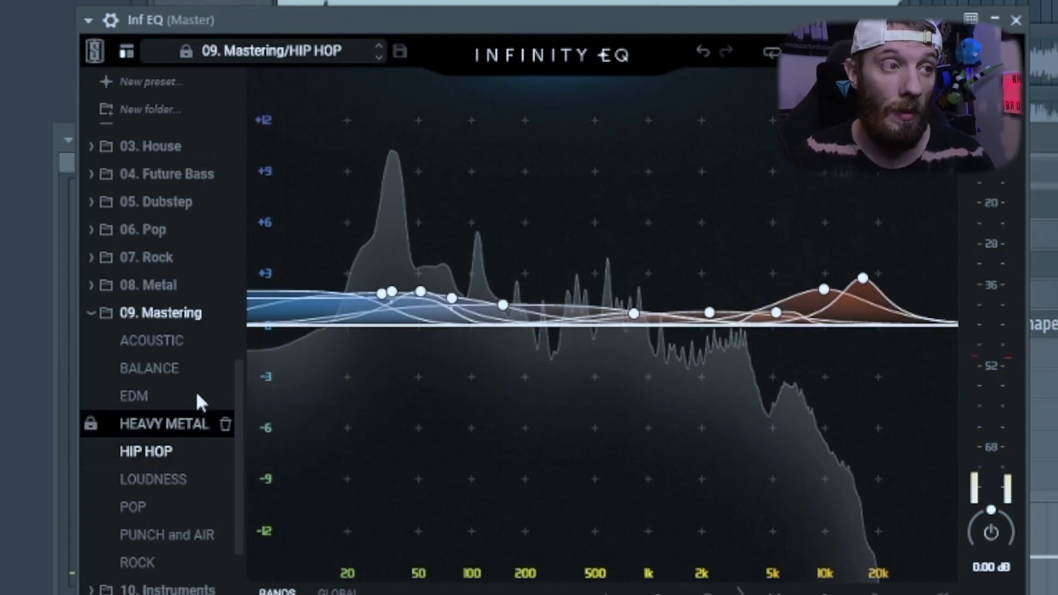
scroll(174, 448, down, 3)
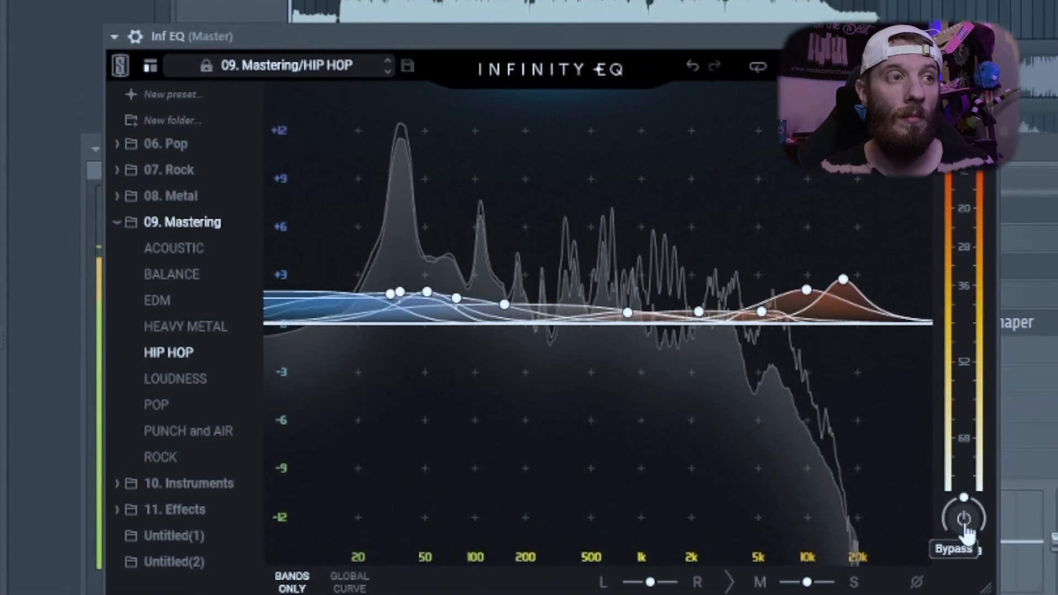
- Compare the HIP HOP mastering preset with the bypassed signal several times while the track plays
click(964, 525)
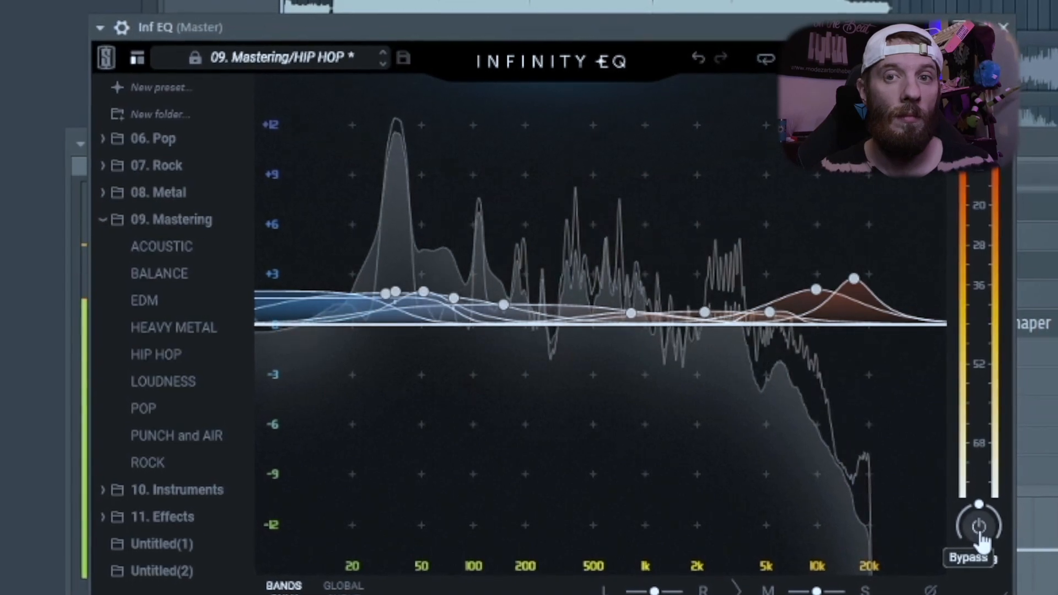
click(980, 537)
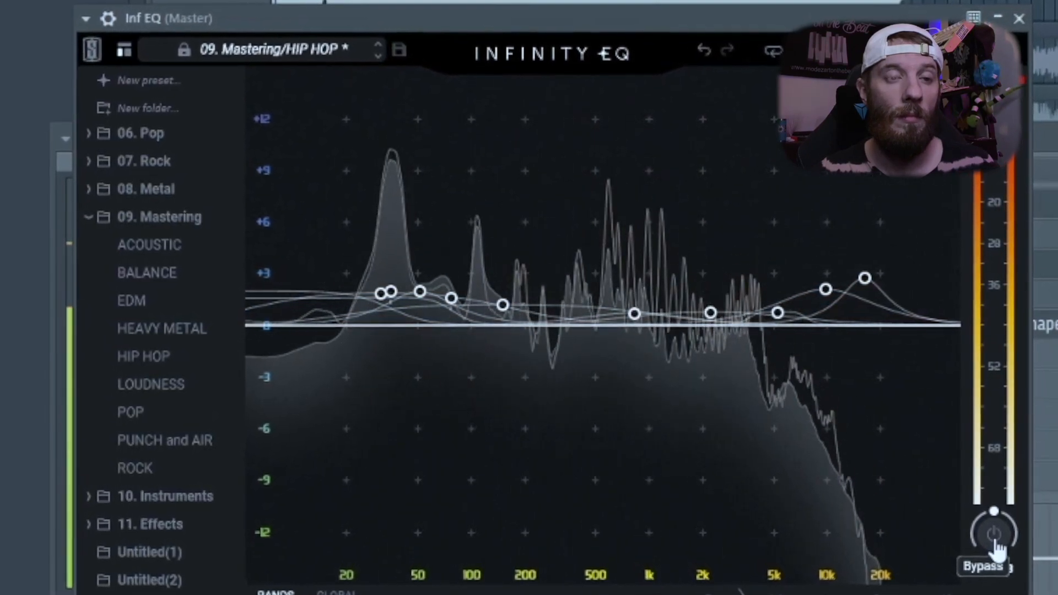
click(998, 548)
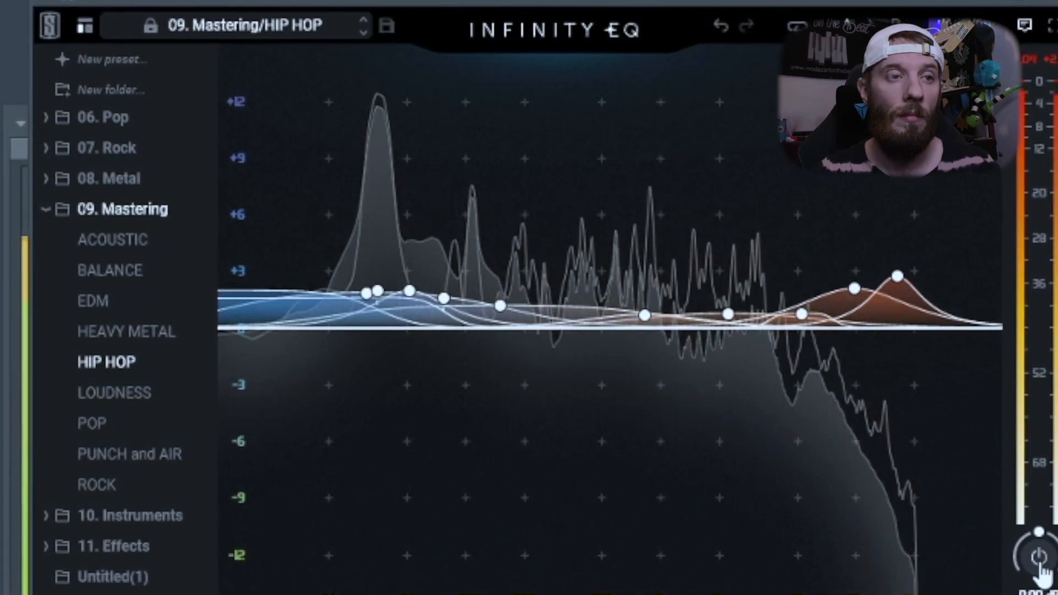
click(1047, 565)
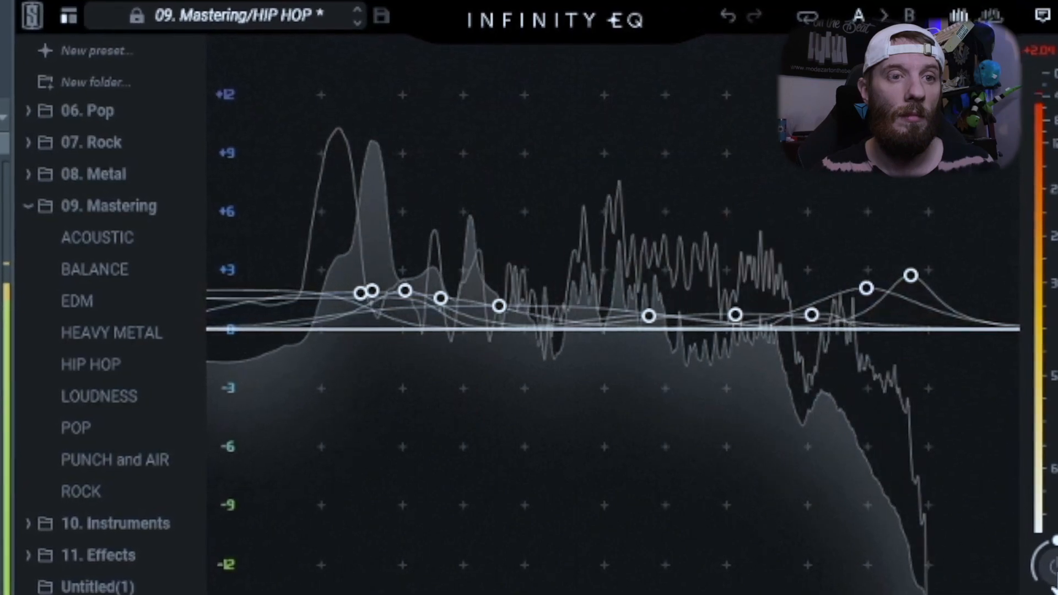
click(1049, 566)
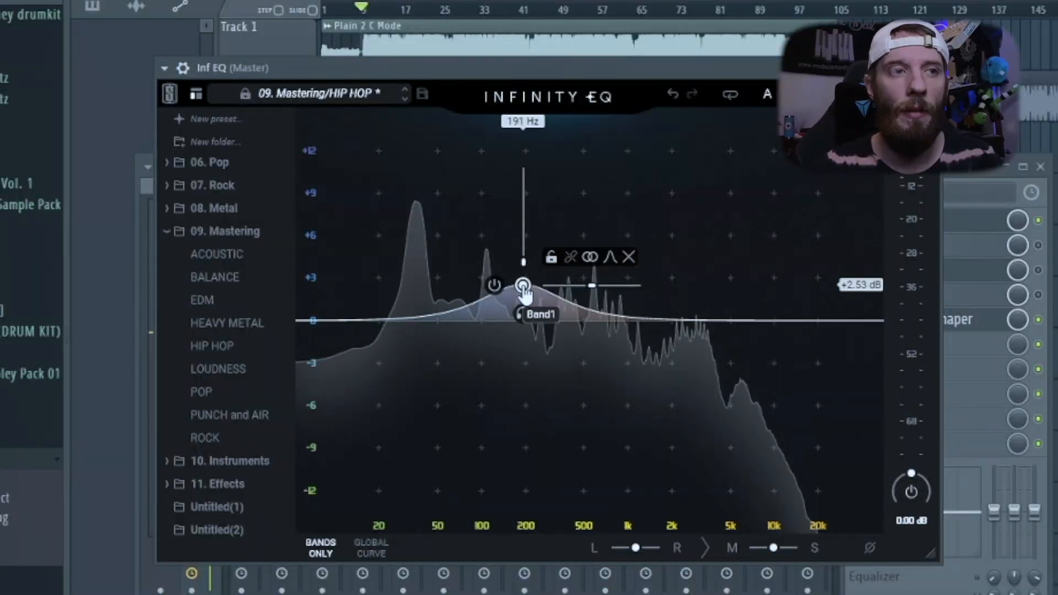
- Narrow the bandwidth of the 191 Hz band and audition that band in solo
scroll(524, 289, up, 3)
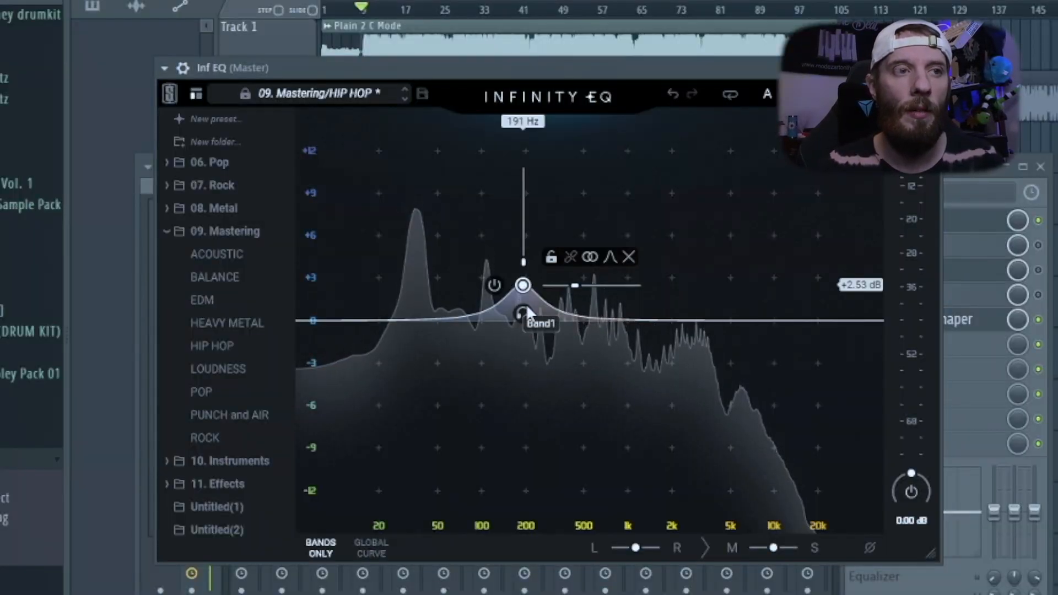
click(524, 315)
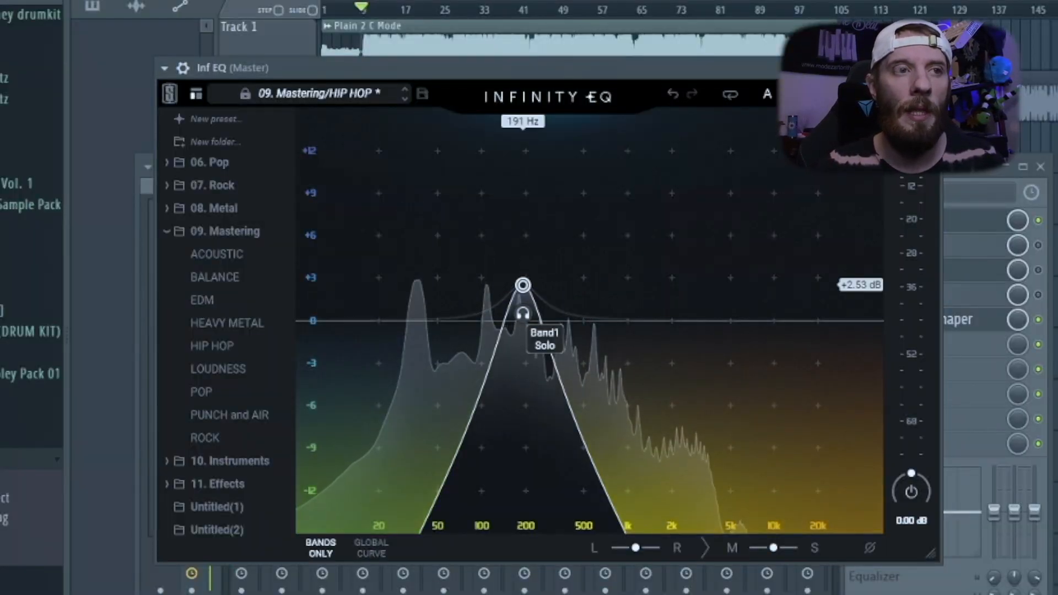
click(517, 314)
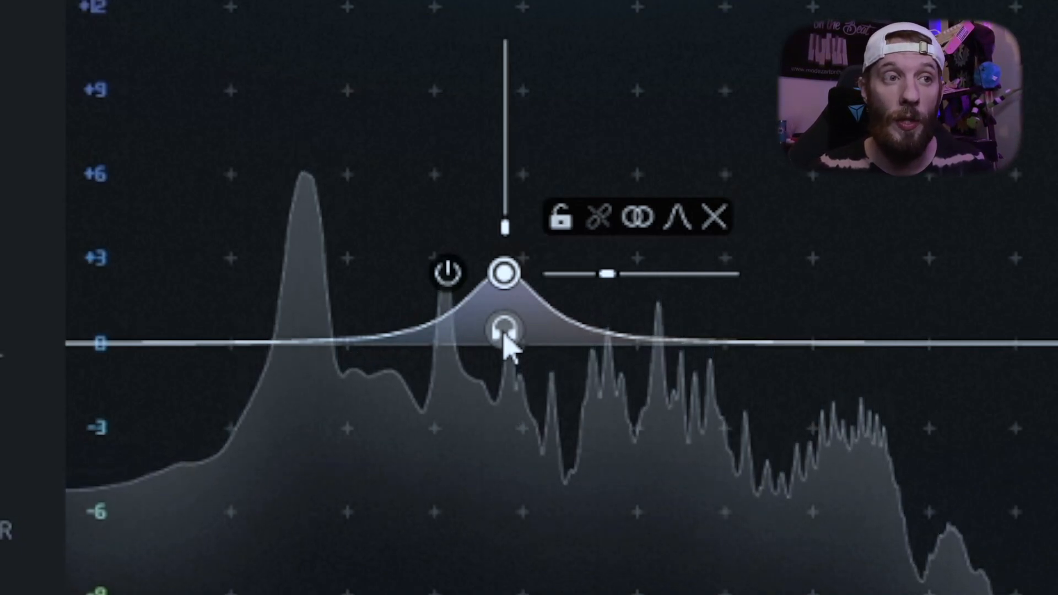
- Sweep Band1 in solo up to 365 Hz and lower its gain to a slight cut just below 0 dB
click(505, 334)
drag(504, 330, 543, 330)
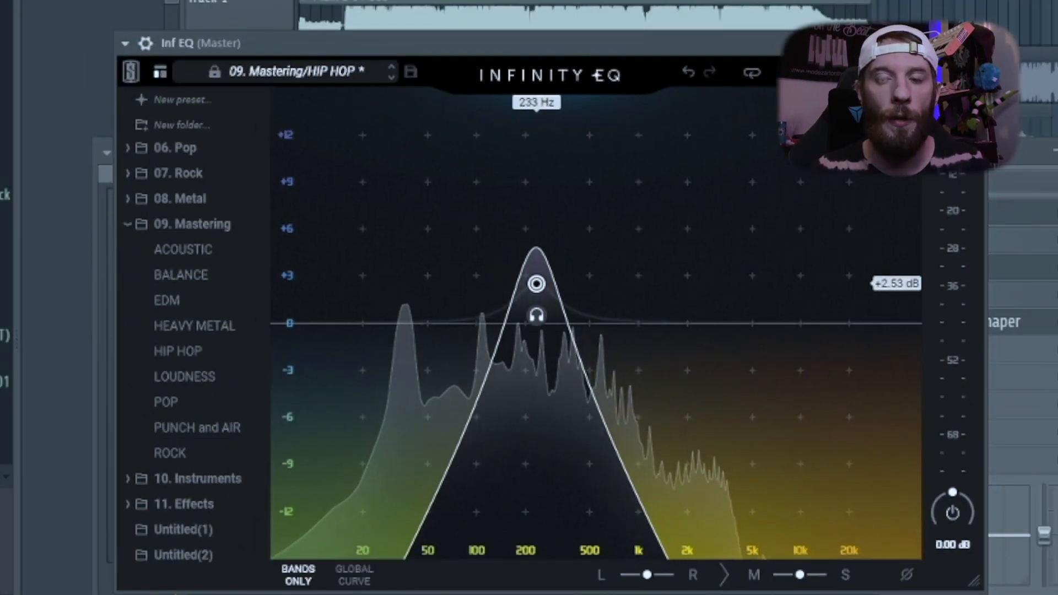
drag(537, 284, 532, 284)
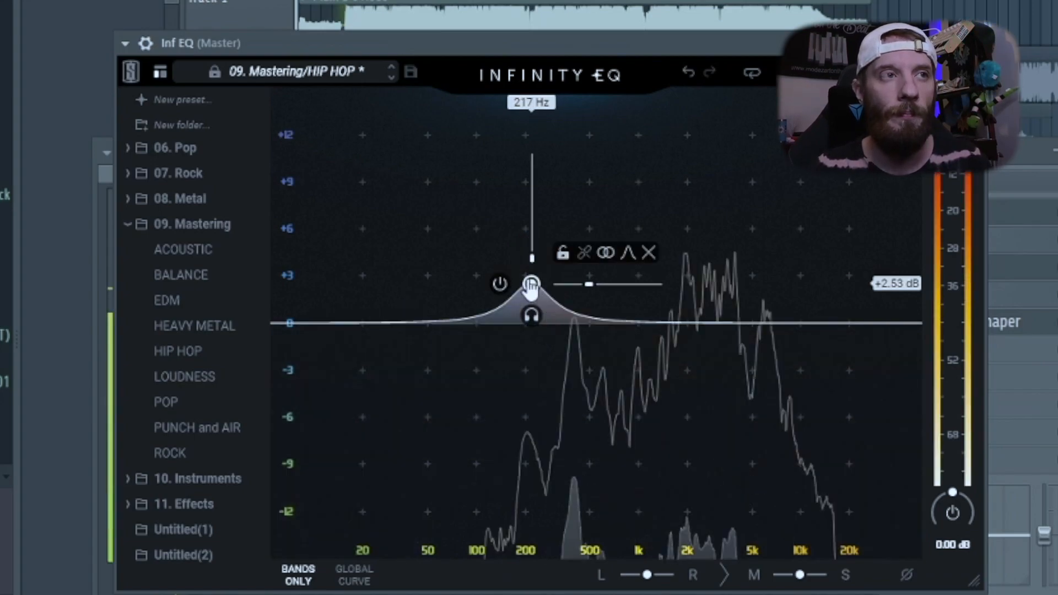
click(531, 315)
drag(532, 315, 567, 316)
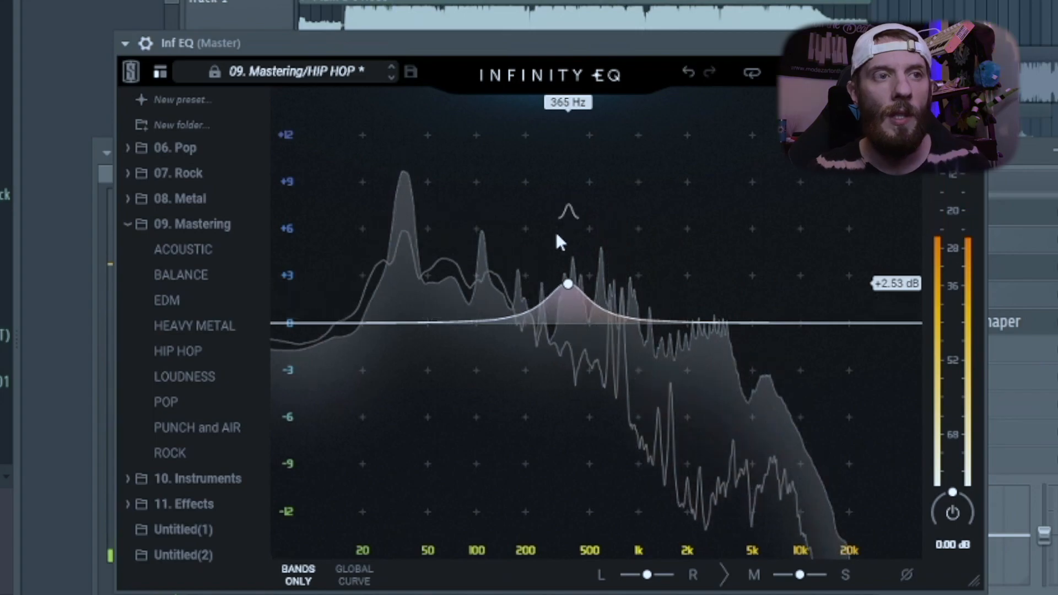
mouse_move(568, 284)
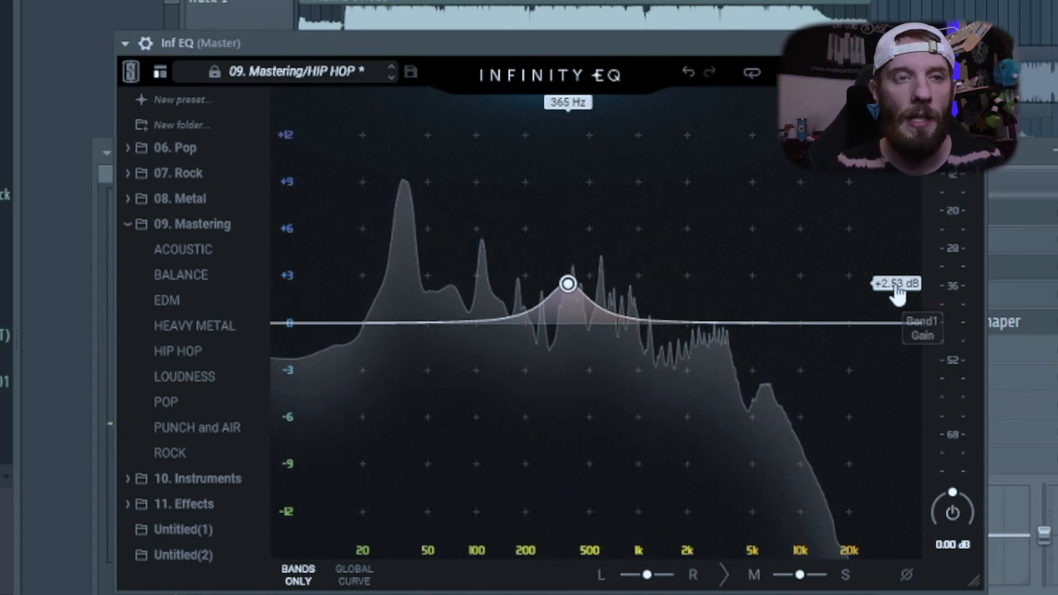
drag(898, 289, 897, 335)
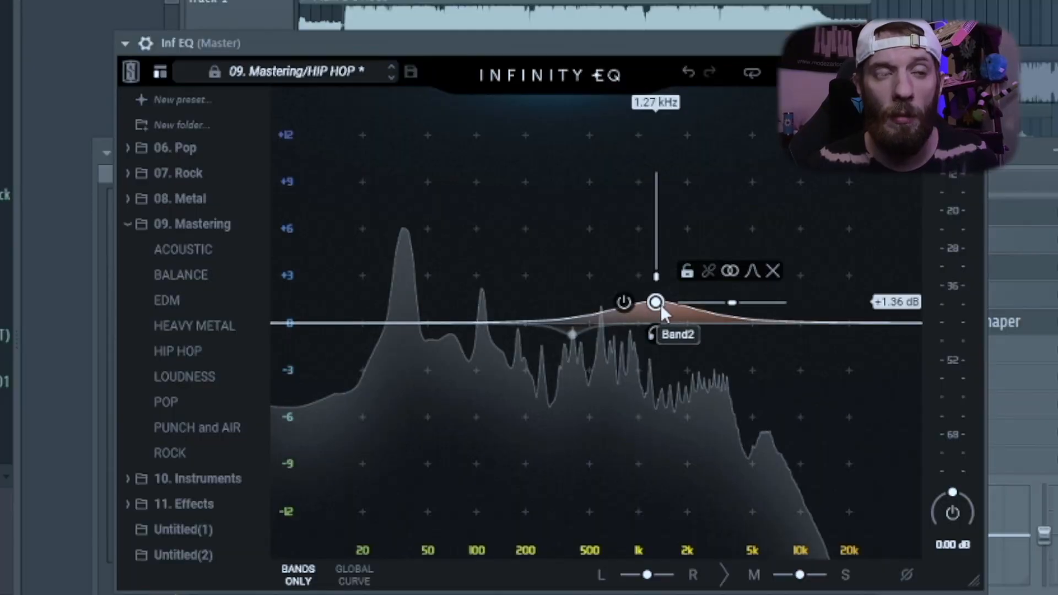
- Set Band2 to about 1.28 kHz with a gain of +1.88 dB and audition it in solo
drag(661, 307, 663, 298)
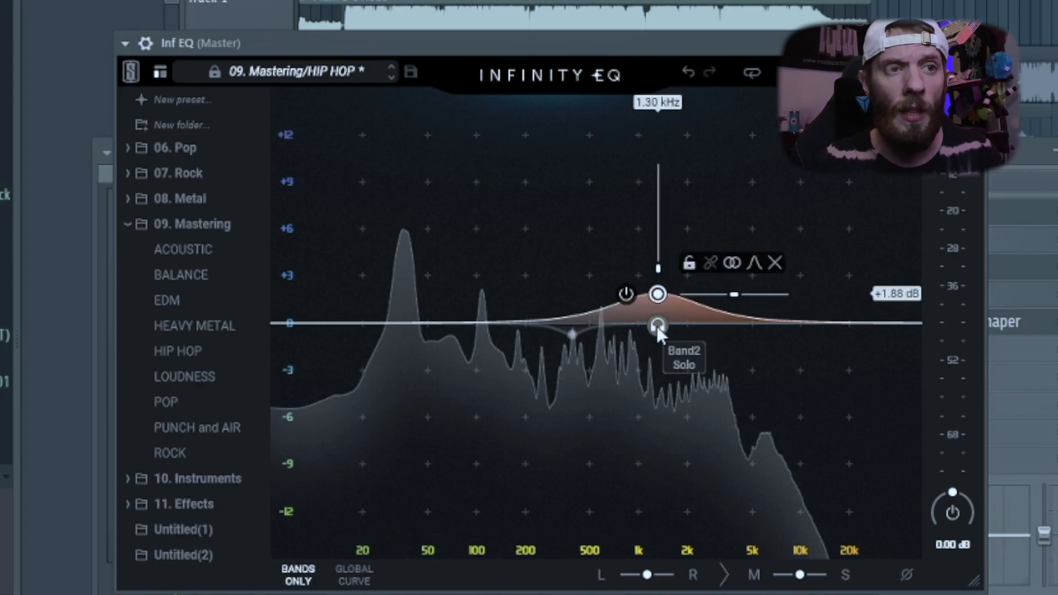
click(657, 325)
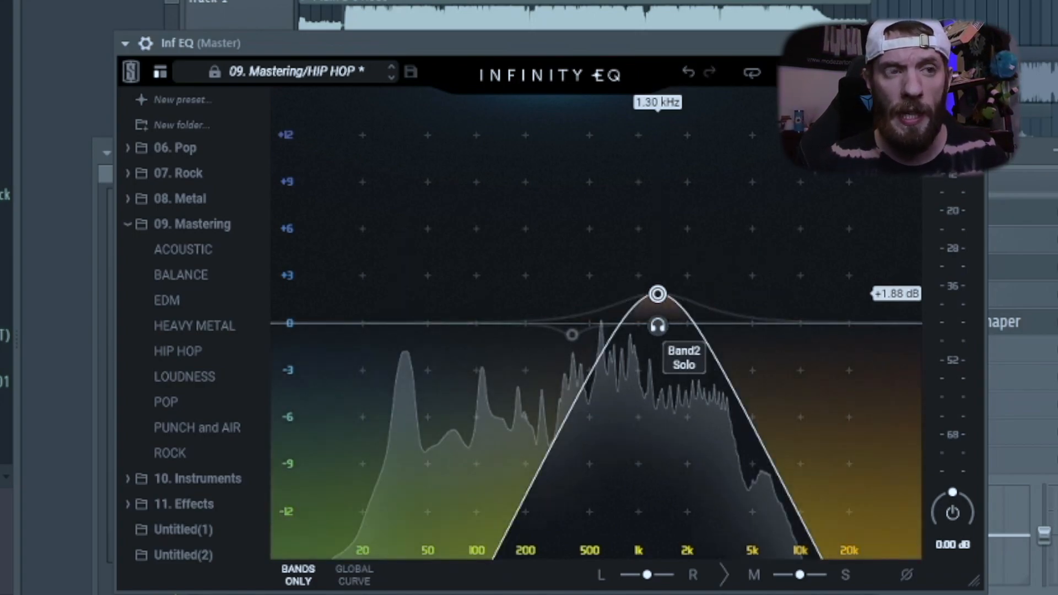
click(657, 326)
click(657, 326)
click(658, 328)
click(659, 327)
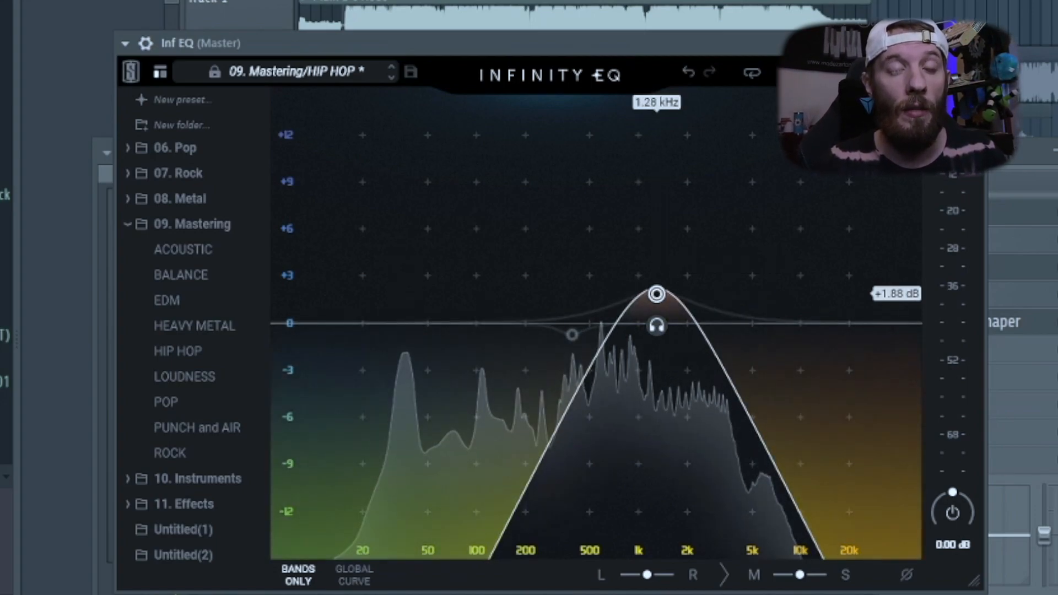
click(656, 328)
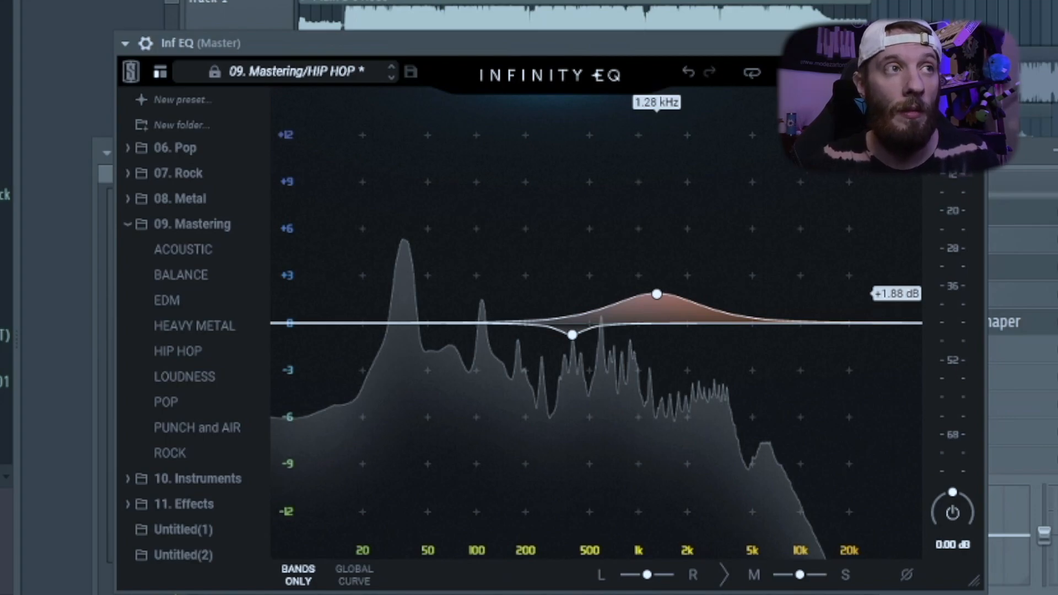
- Play the track and sweep Band2 in solo down to 1.05 kHz
key(space)
key(space)
click(572, 334)
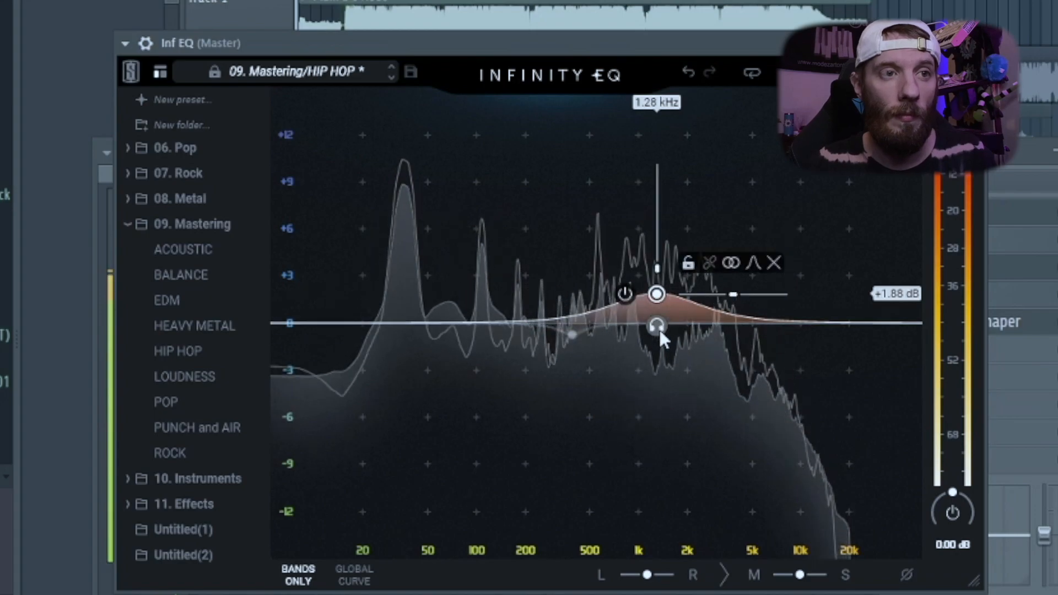
click(657, 326)
mouse_move(656, 325)
mouse_down()
mouse_move(605, 326)
mouse_move(657, 325)
mouse_move(643, 326)
mouse_up()
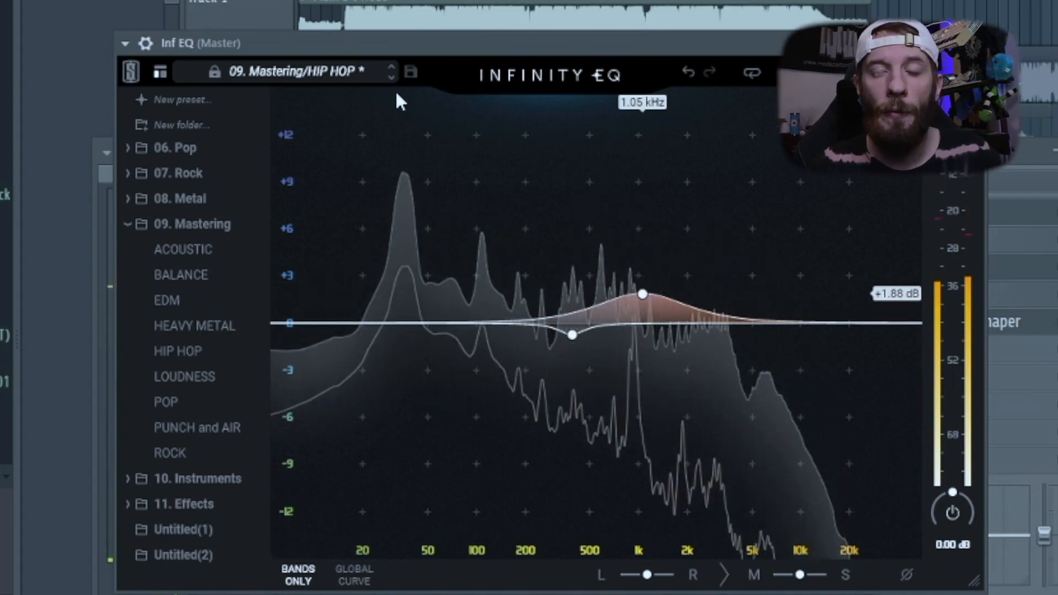
- Open the mid/side balance control for the 1.05 kHz band
mouse_move(653, 322)
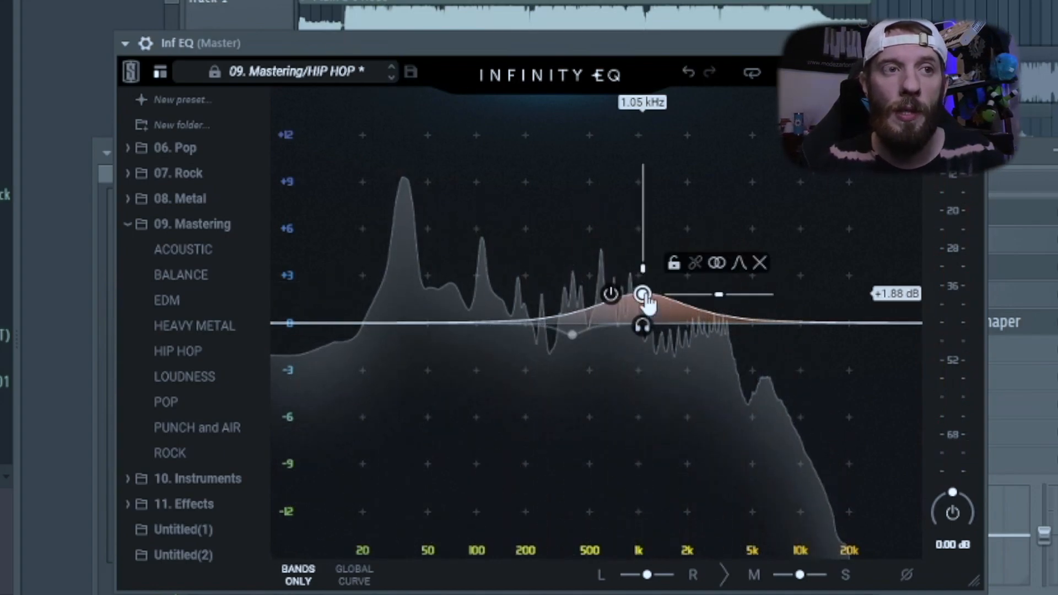
click(716, 262)
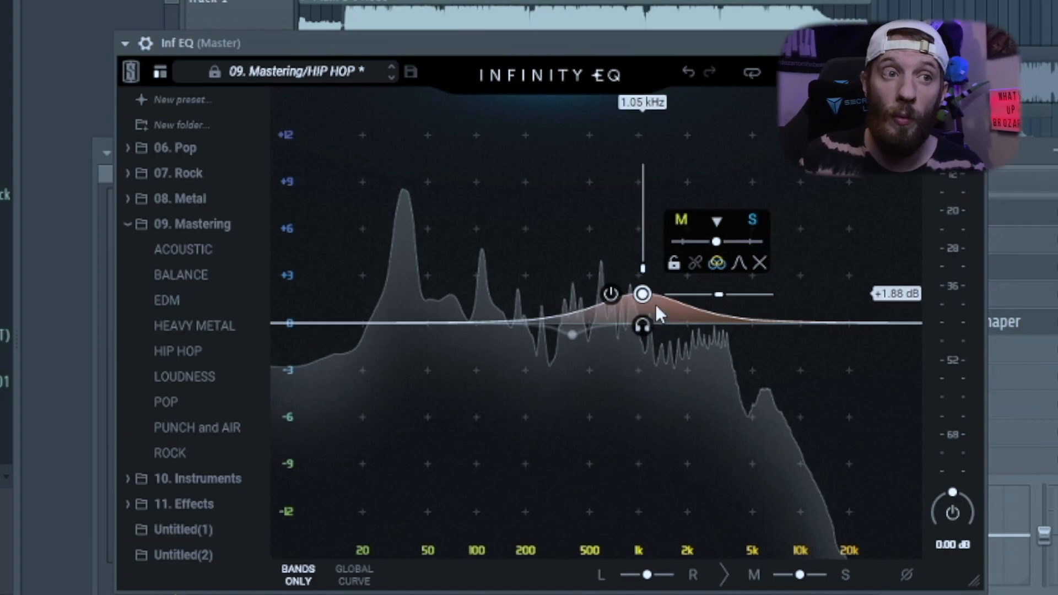
- Shift the panning of the 1.05 kHz band fully to the side (S) signal
mouse_move(648, 272)
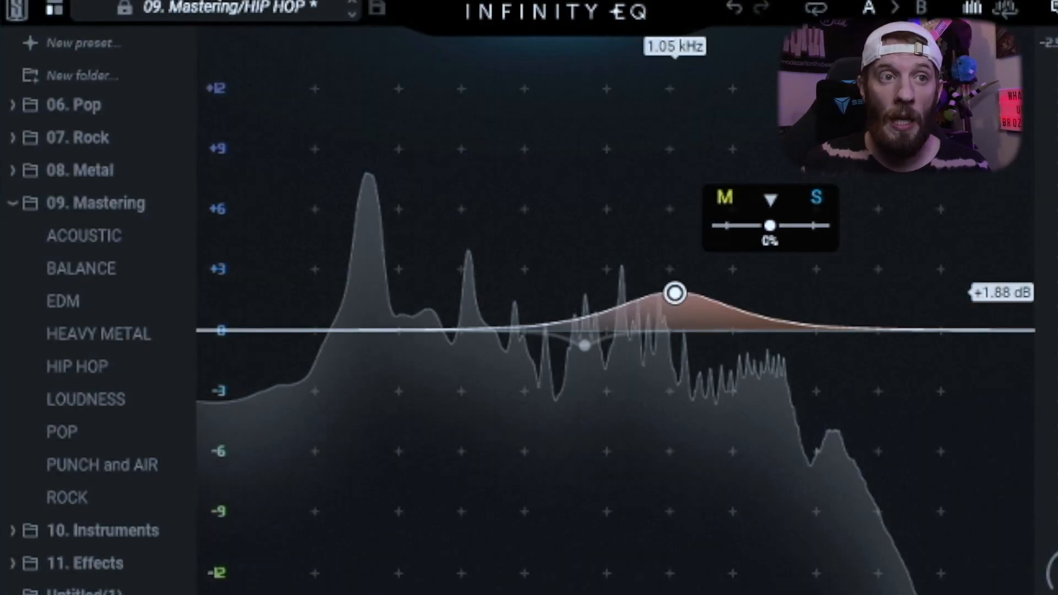
drag(770, 225, 775, 226)
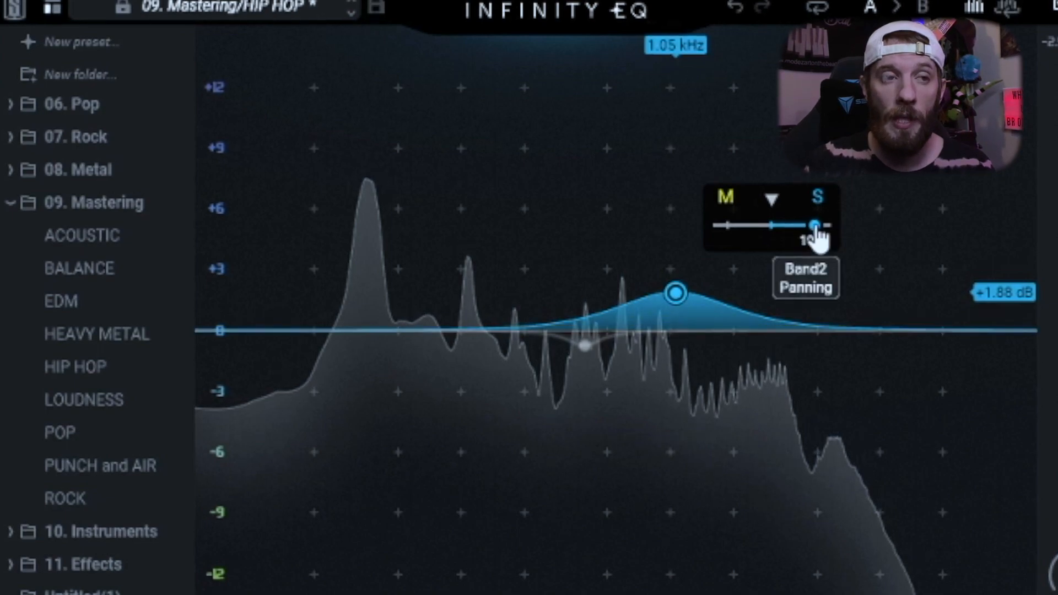
mouse_move(814, 228)
mouse_down()
mouse_move(779, 226)
mouse_move(815, 225)
mouse_up()
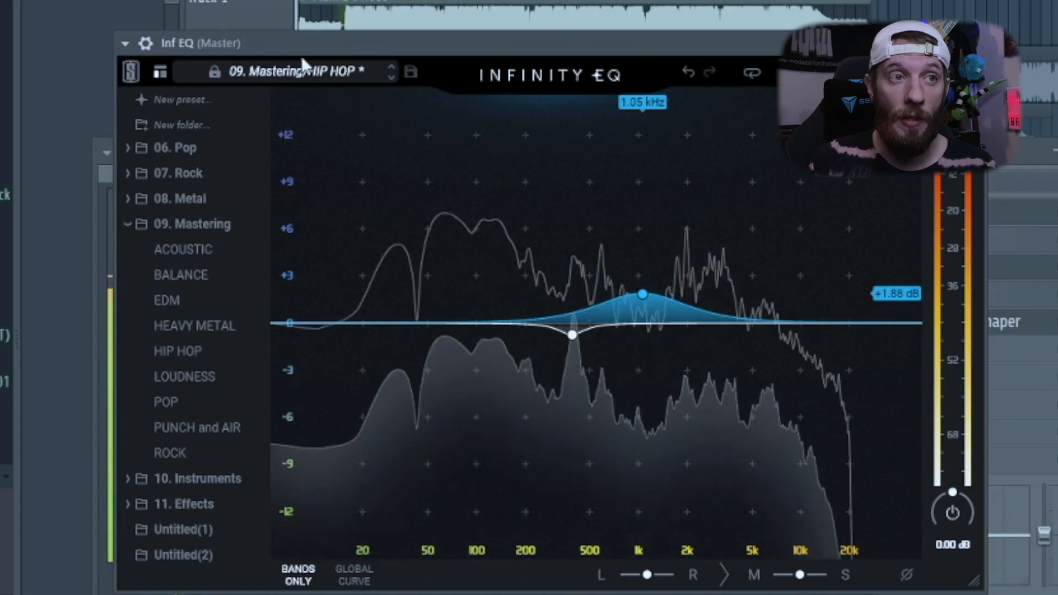
- Switch Band2 off and on repeatedly during playback to compare the mix with and without its side-only boost
mouse_move(644, 303)
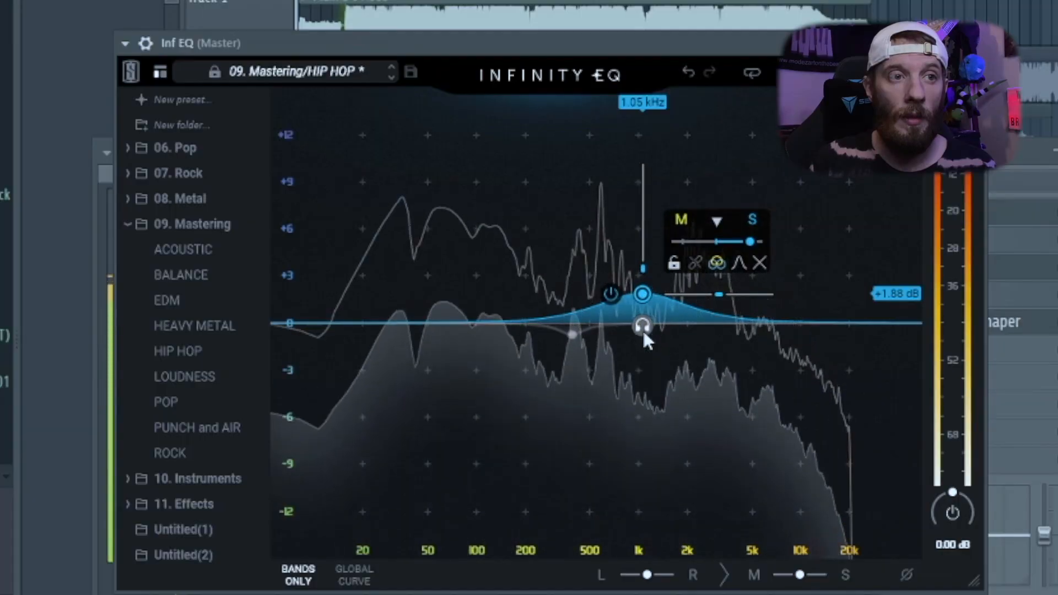
click(610, 294)
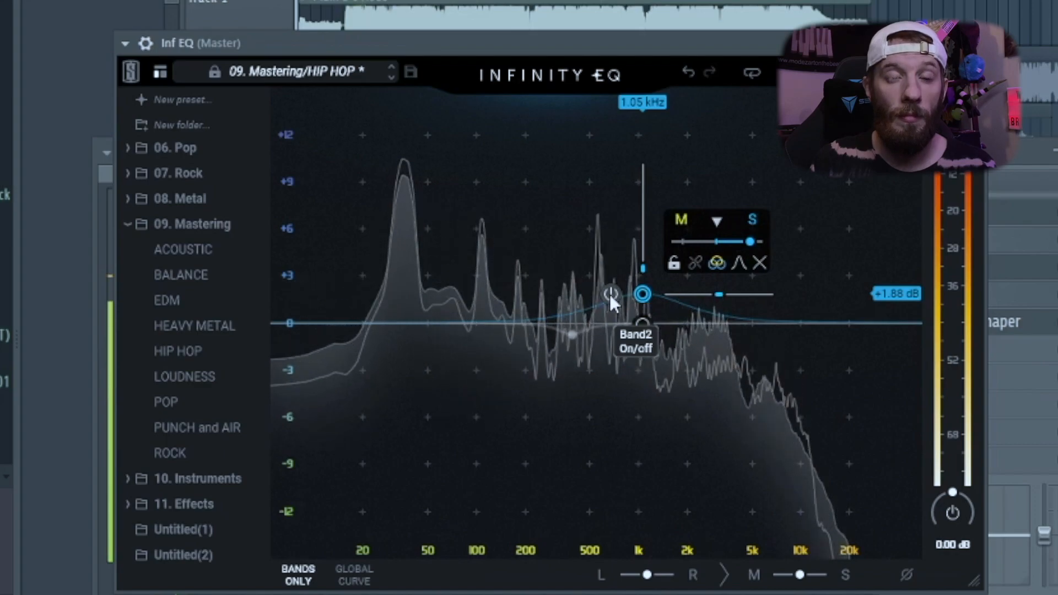
click(609, 294)
click(610, 294)
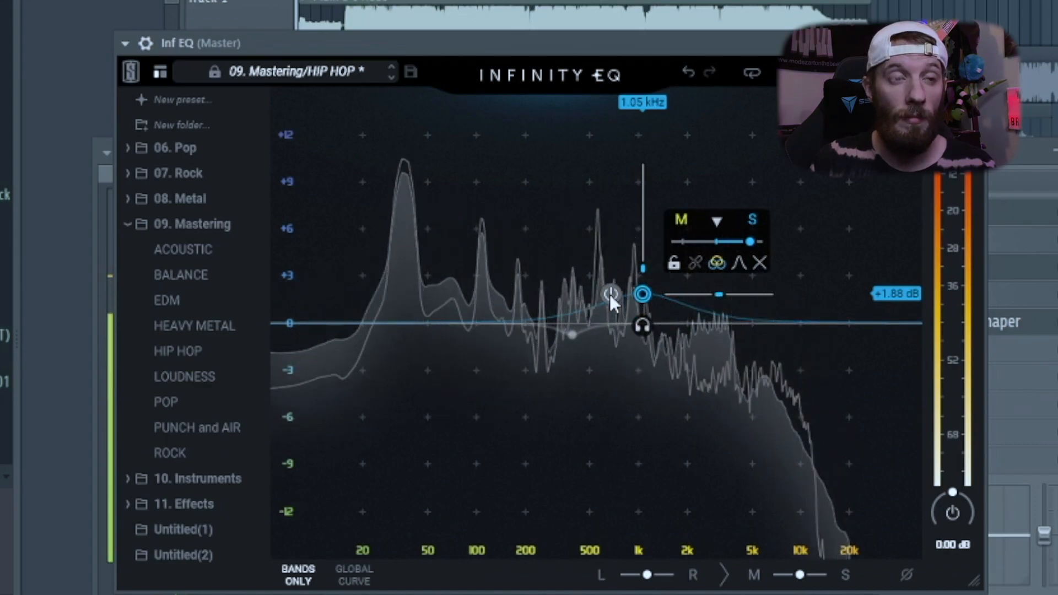
click(610, 295)
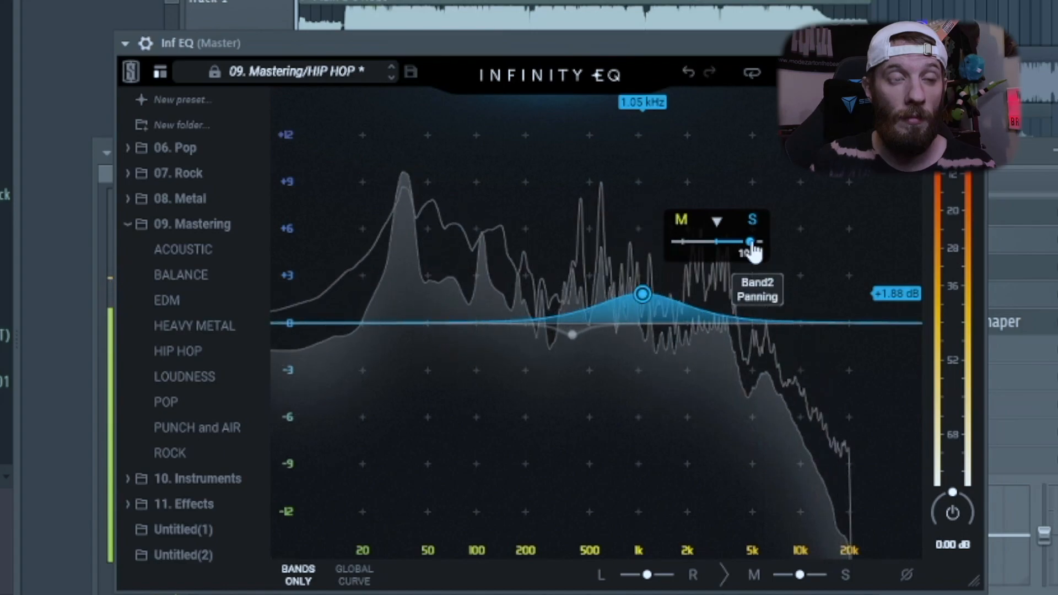